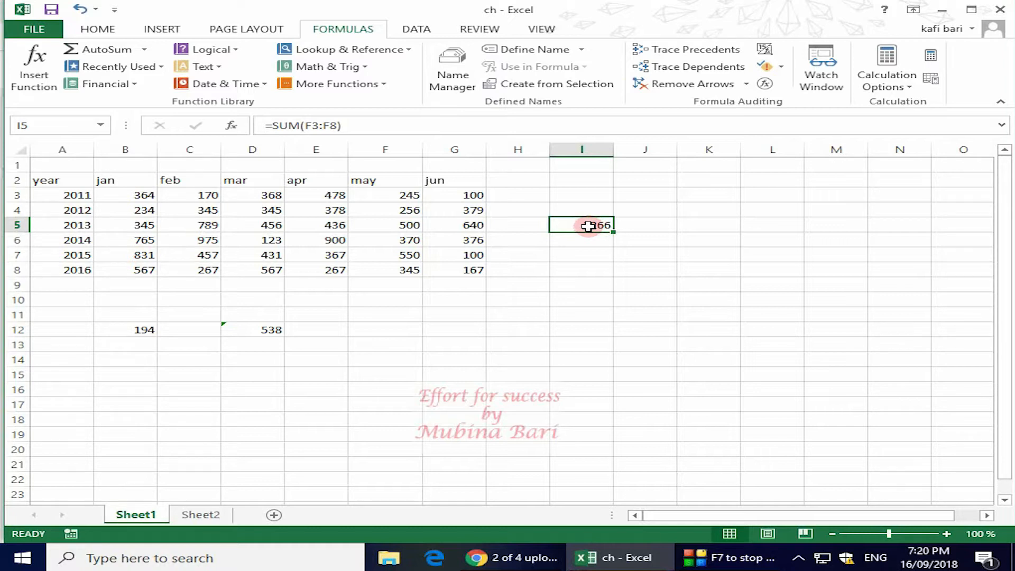
Step: Show the worksheet formulas for cells B12, D12 and I5 in turn, switching back to values after each one
{"action": "left_click", "coordinate": [126, 331]}
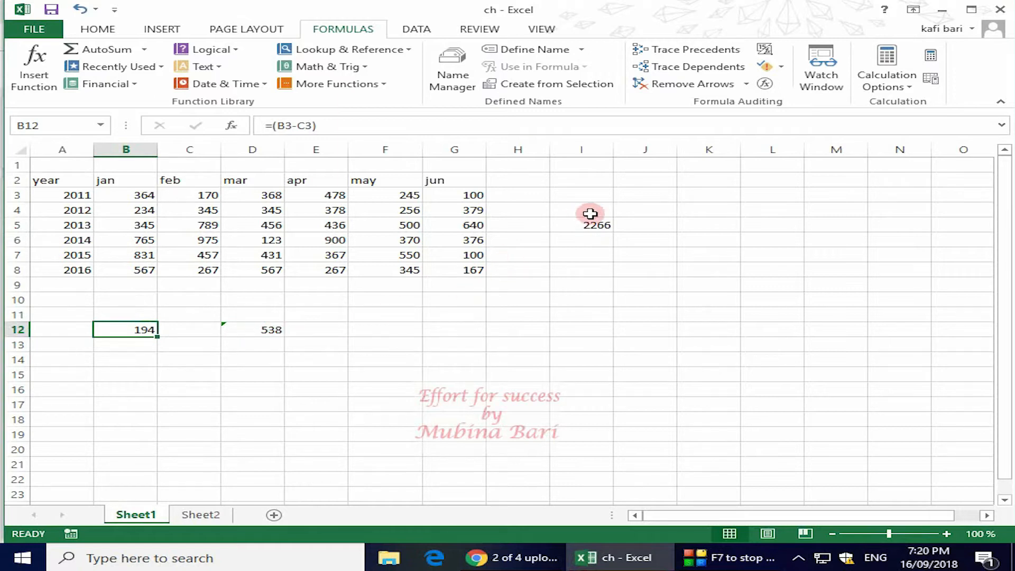
{"action": "left_click", "coordinate": [765, 50]}
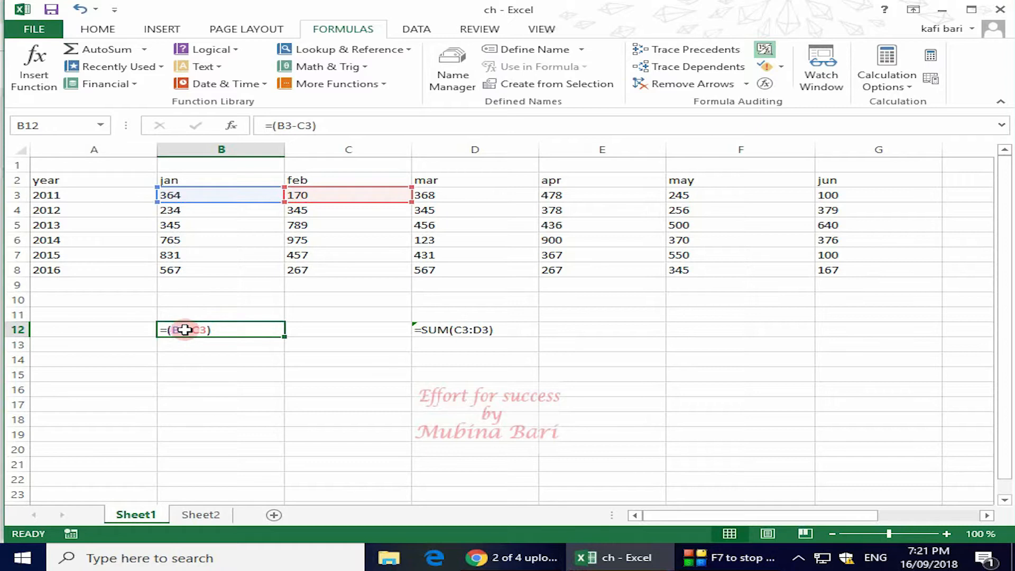
{"action": "left_click", "coordinate": [764, 50]}
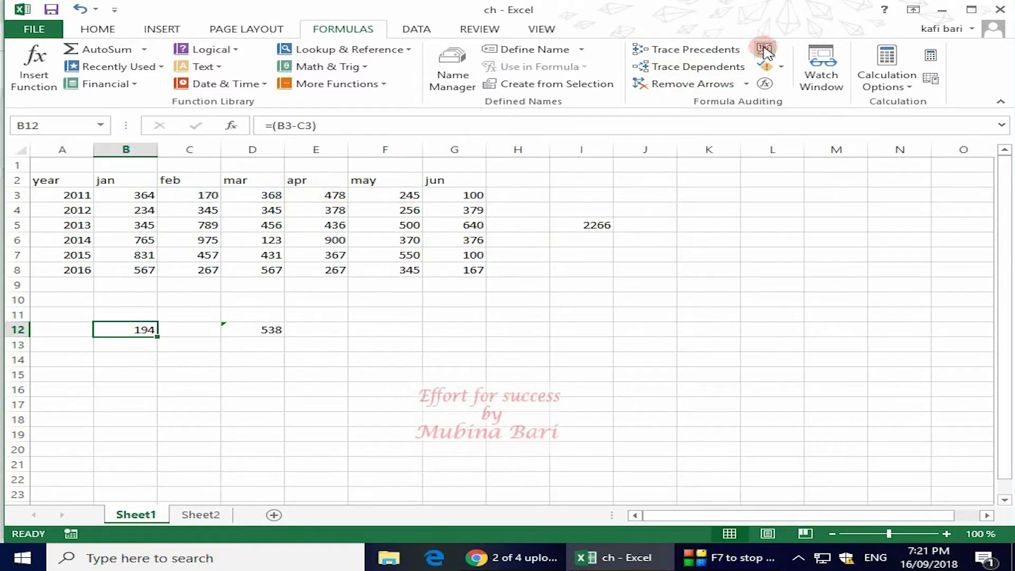
{"action": "left_click", "coordinate": [267, 330]}
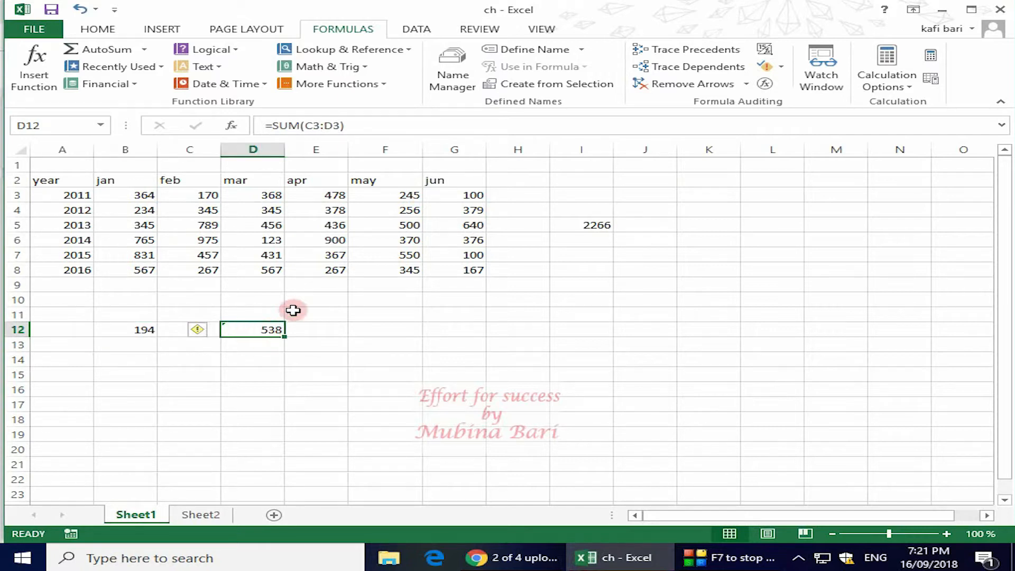
{"action": "left_click", "coordinate": [766, 49]}
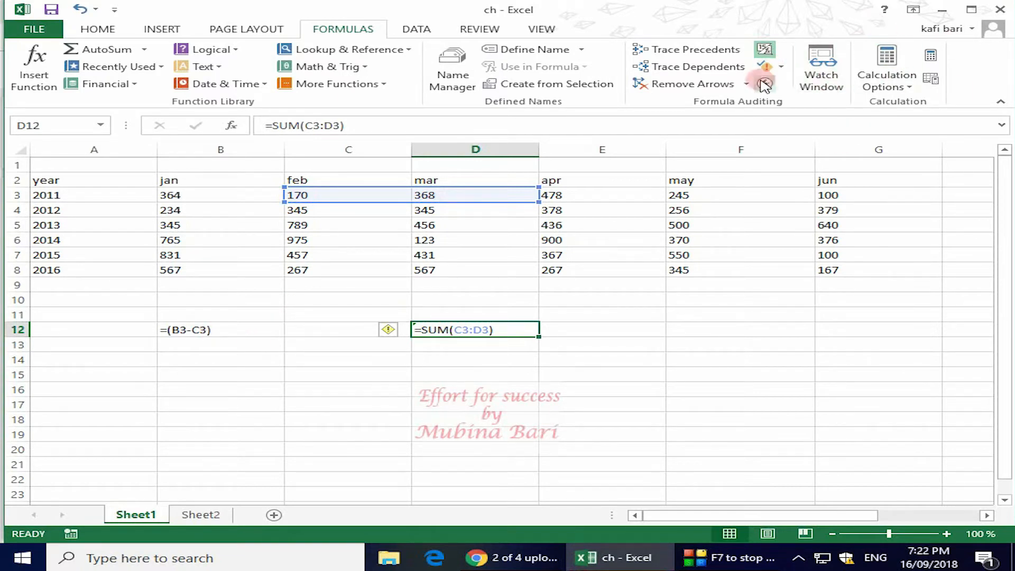
{"action": "left_click", "coordinate": [764, 51]}
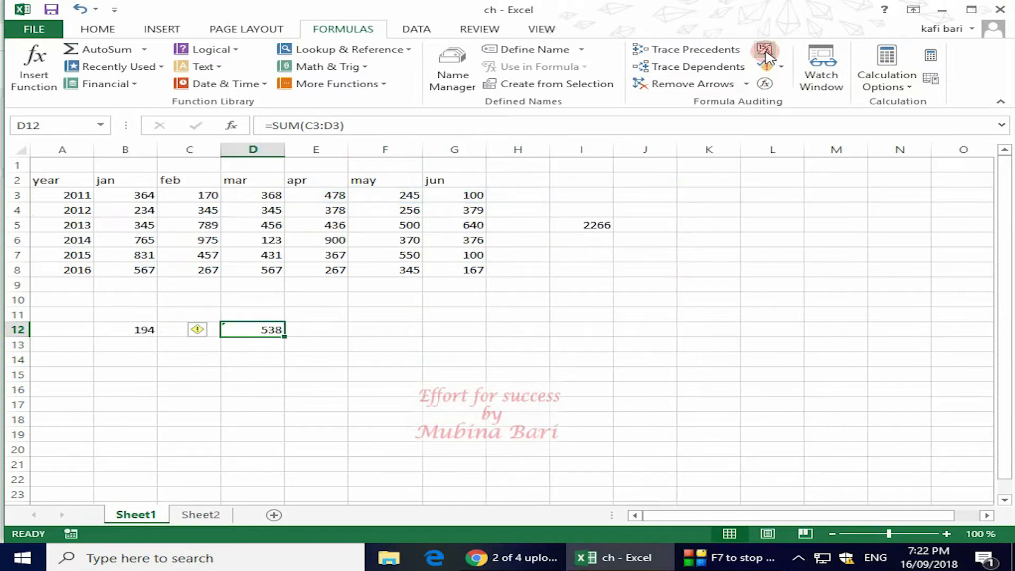
{"action": "left_click", "coordinate": [595, 227]}
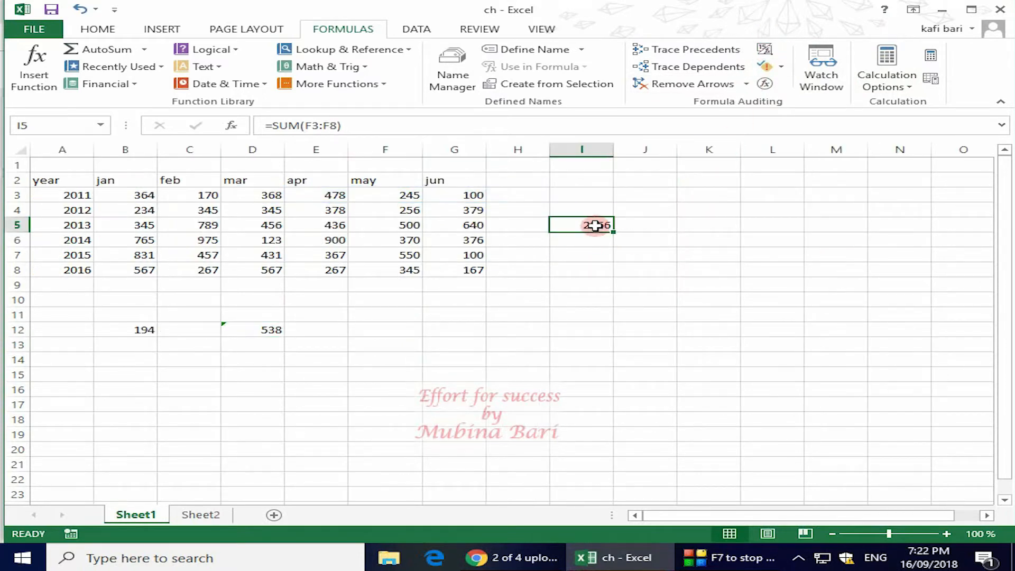
{"action": "left_click", "coordinate": [765, 51]}
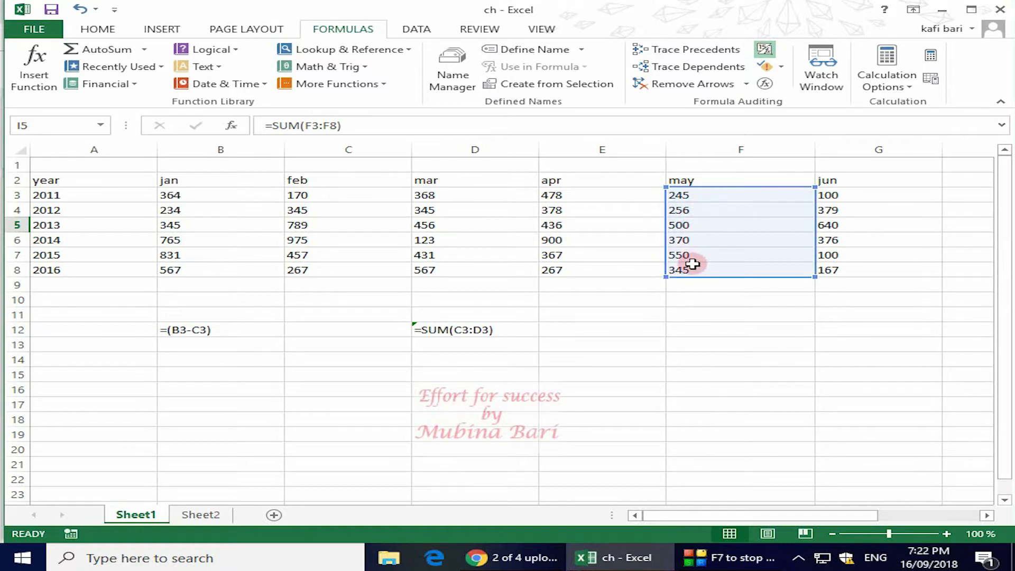
{"action": "left_click", "coordinate": [765, 51]}
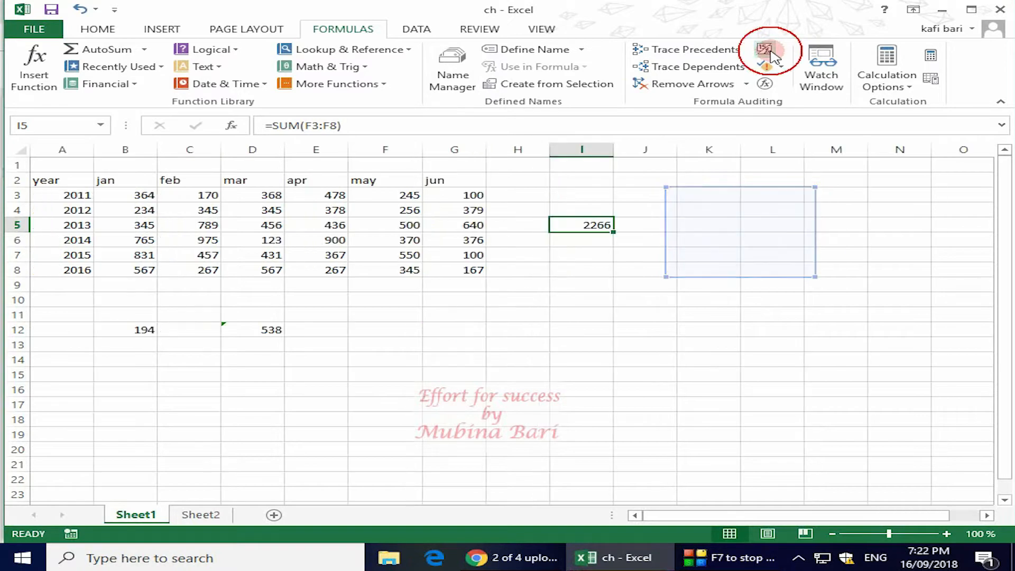
{"action": "left_click", "coordinate": [662, 252]}
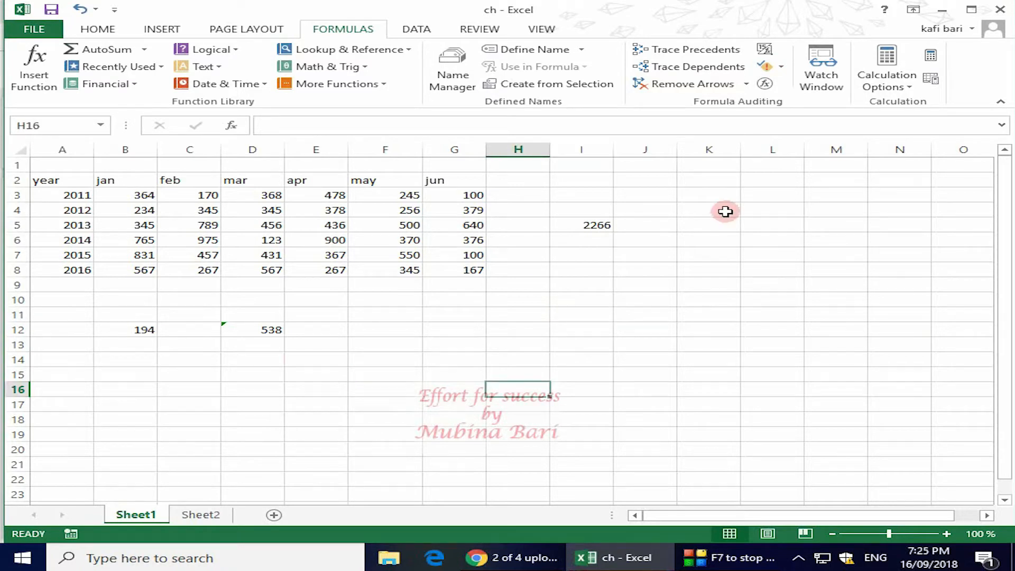
Step: Enter the text 3o in cell K4 and the number 15 in cell K5
{"action": "left_click", "coordinate": [723, 210]}
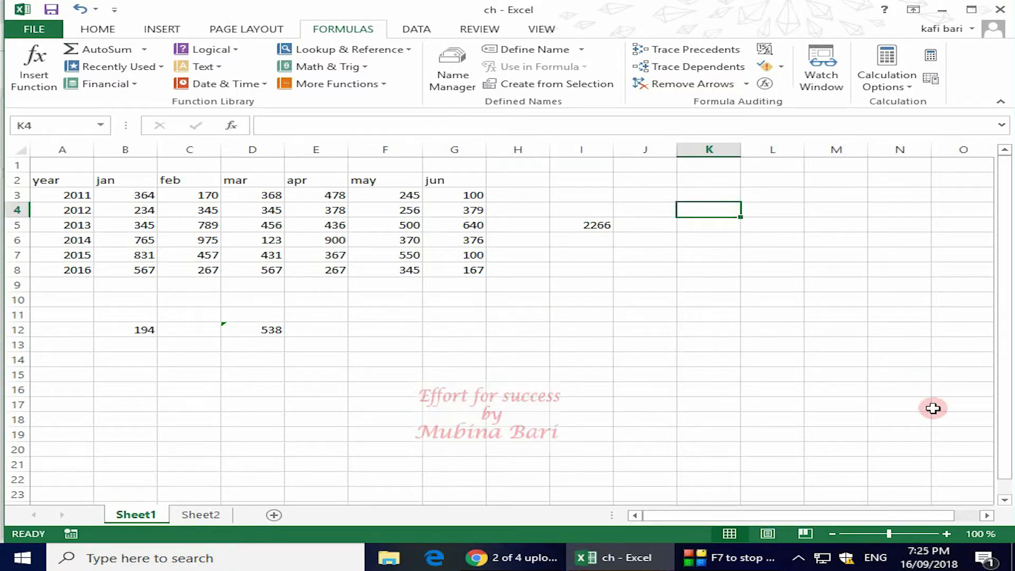
{"action": "type", "text": "3o"}
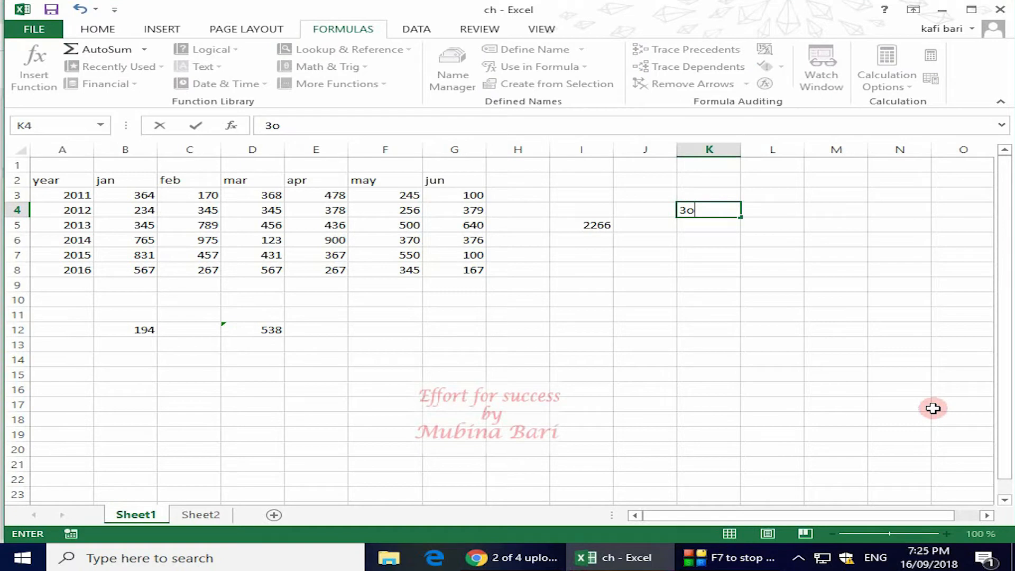
{"action": "left_click", "coordinate": [704, 221]}
{"action": "type", "text": "15"}
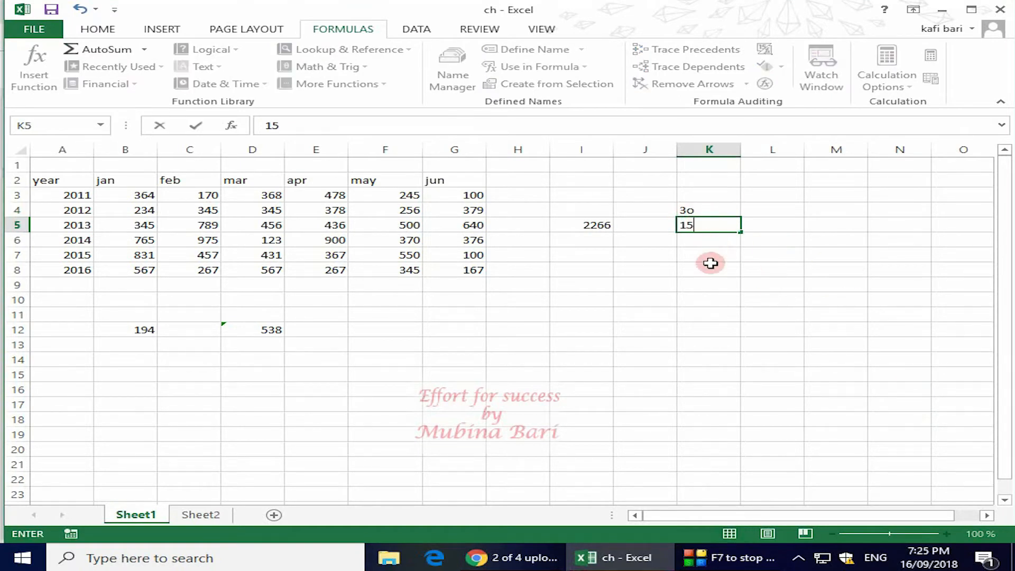
Step: Enter the formula =(K4-K5) in cell K7 to subtract the second entry from the first
{"action": "left_click", "coordinate": [706, 259]}
{"action": "type", "text": "="}
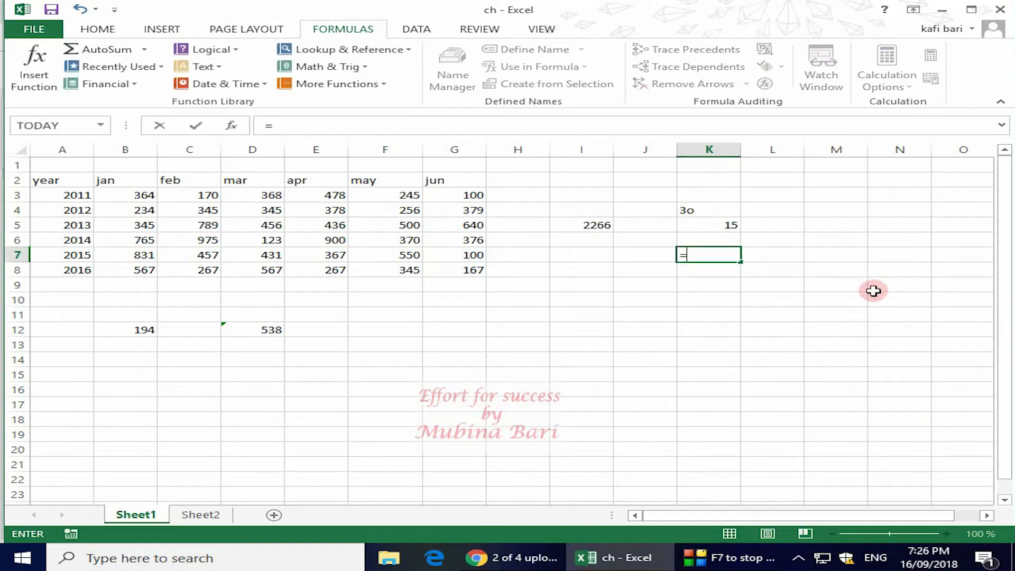
{"action": "type", "text": "("}
{"action": "left_click", "coordinate": [719, 207]}
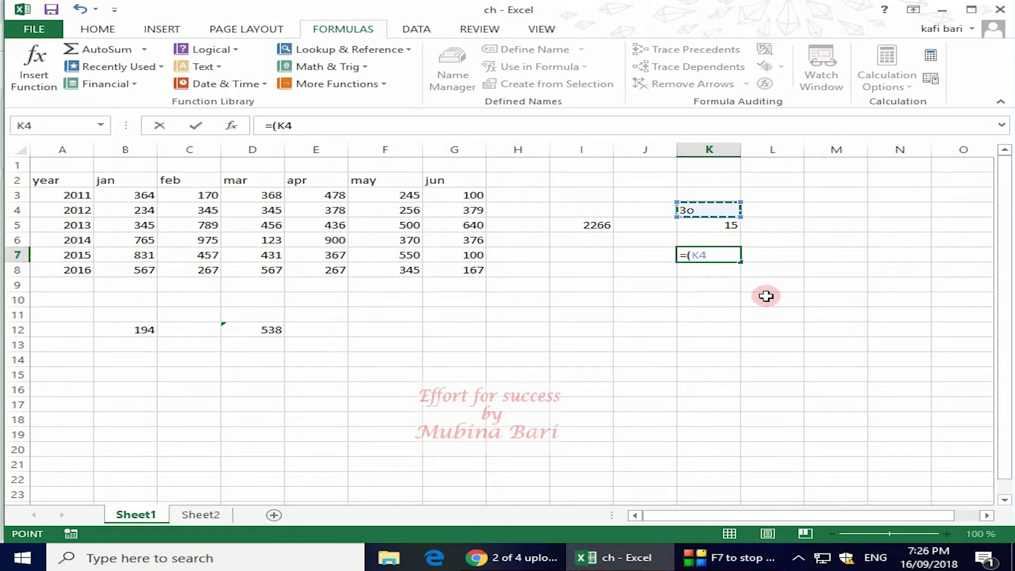
{"action": "type", "text": "-"}
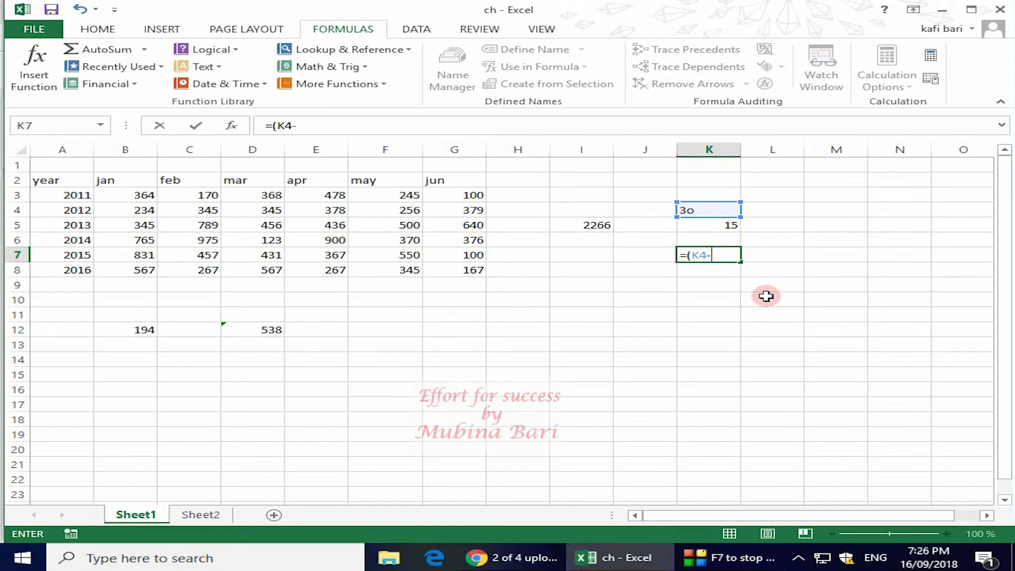
{"action": "left_click", "coordinate": [735, 225]}
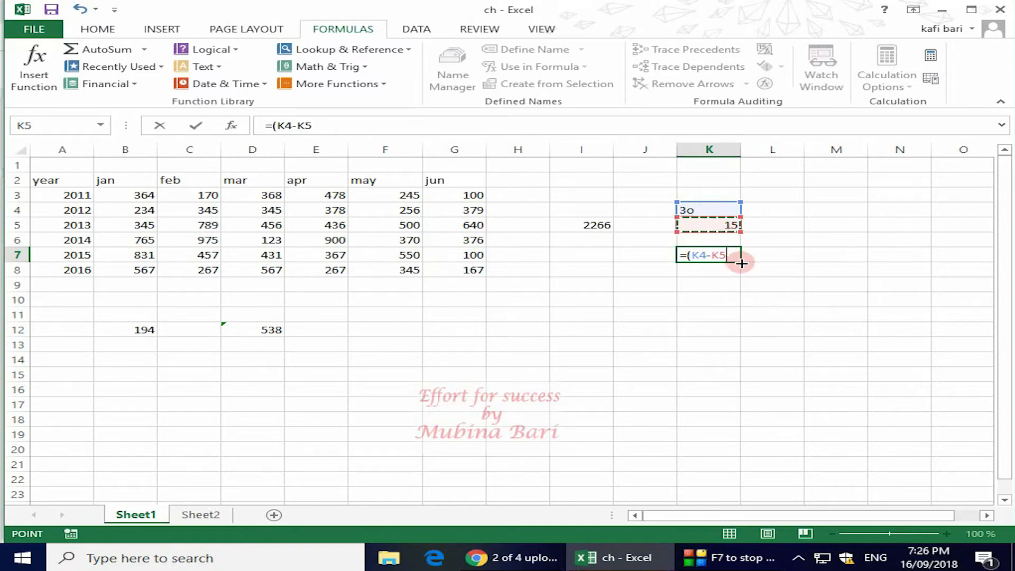
{"action": "type", "text": ")"}
{"action": "key", "text": "Return"}
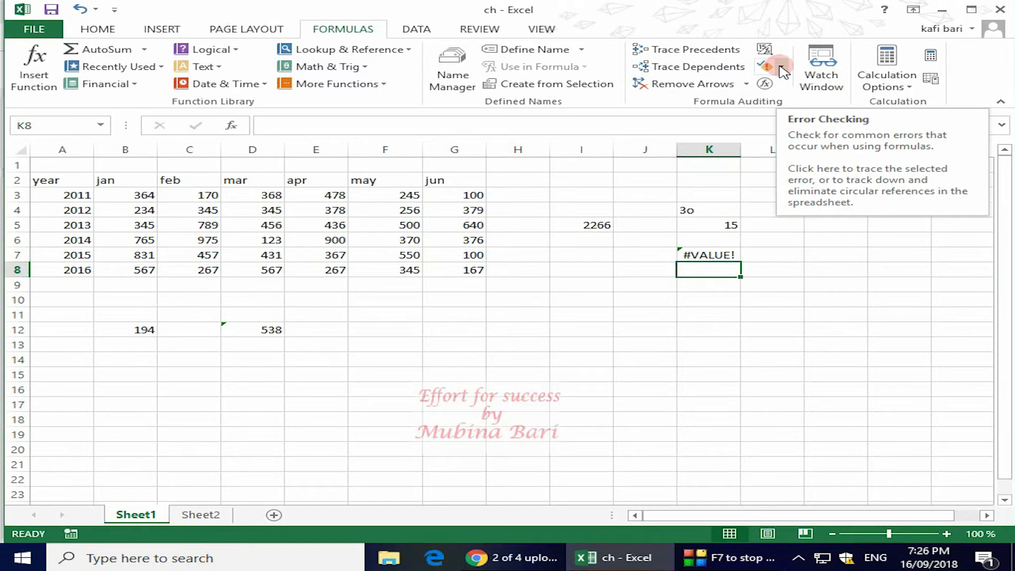
Step: Run Error Checking on cell K7, read the explanation of its error and close the check
{"action": "key", "text": "Up"}
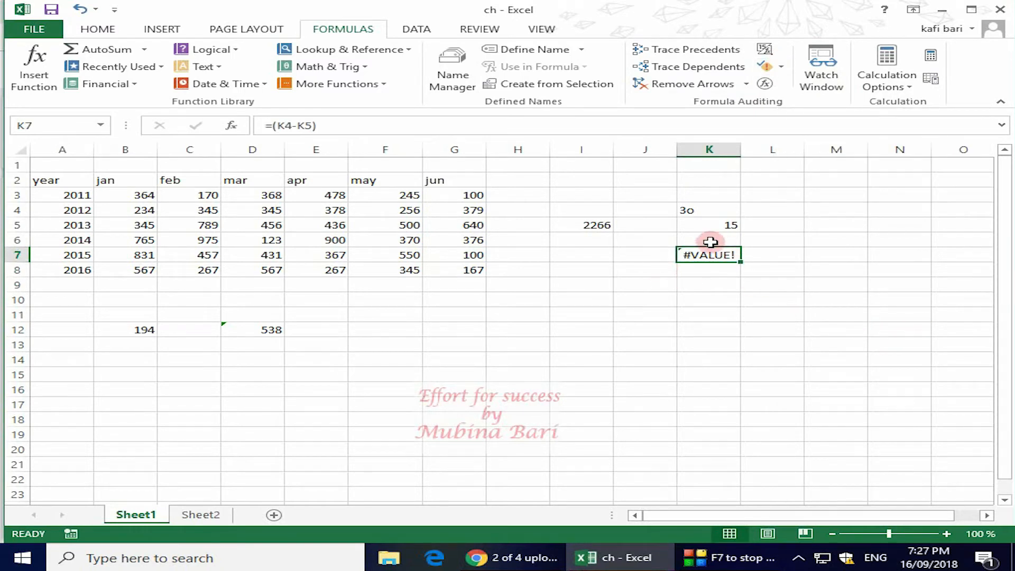
{"action": "left_click", "coordinate": [781, 67]}
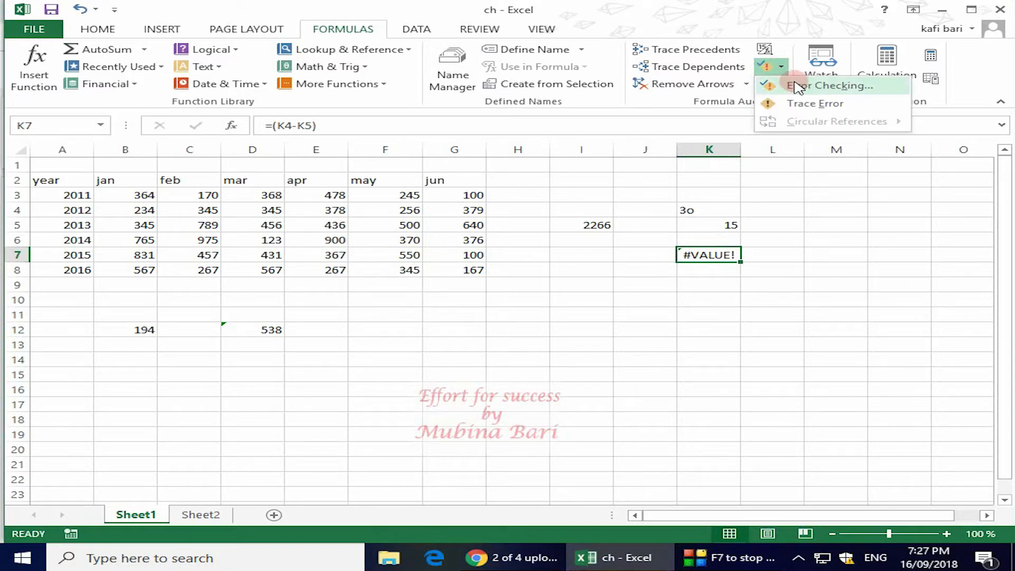
{"action": "left_click", "coordinate": [796, 87]}
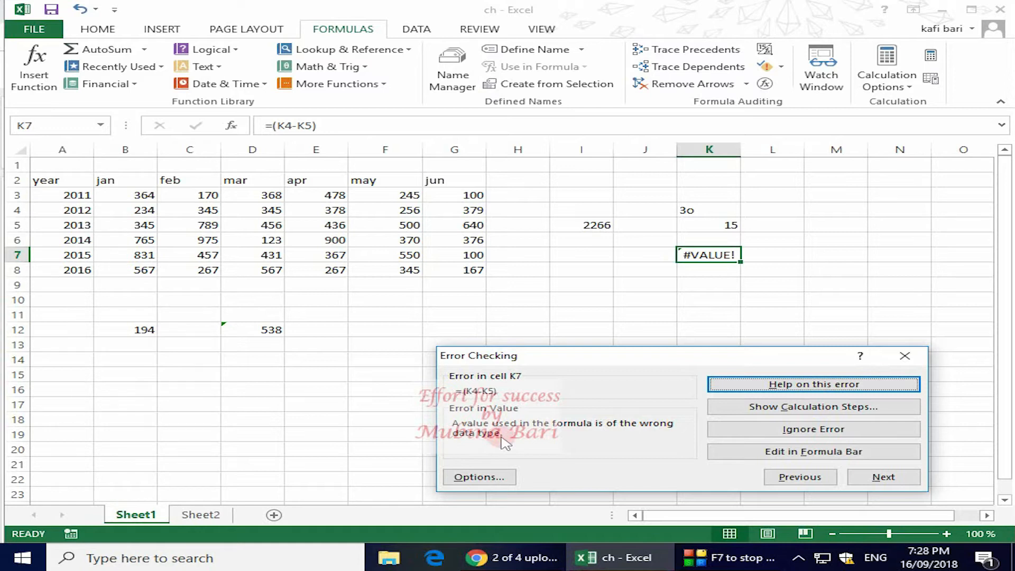
{"action": "left_click", "coordinate": [903, 356]}
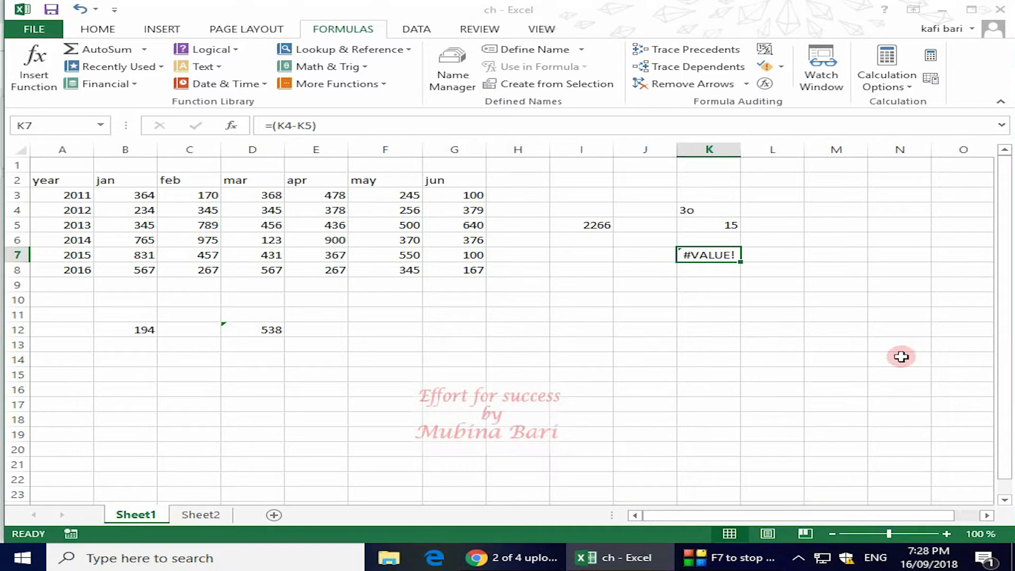
Step: Trace the error in cell K7 to its source cells and replace the content of K4 with 30
{"action": "left_click", "coordinate": [782, 66]}
{"action": "left_click", "coordinate": [804, 103]}
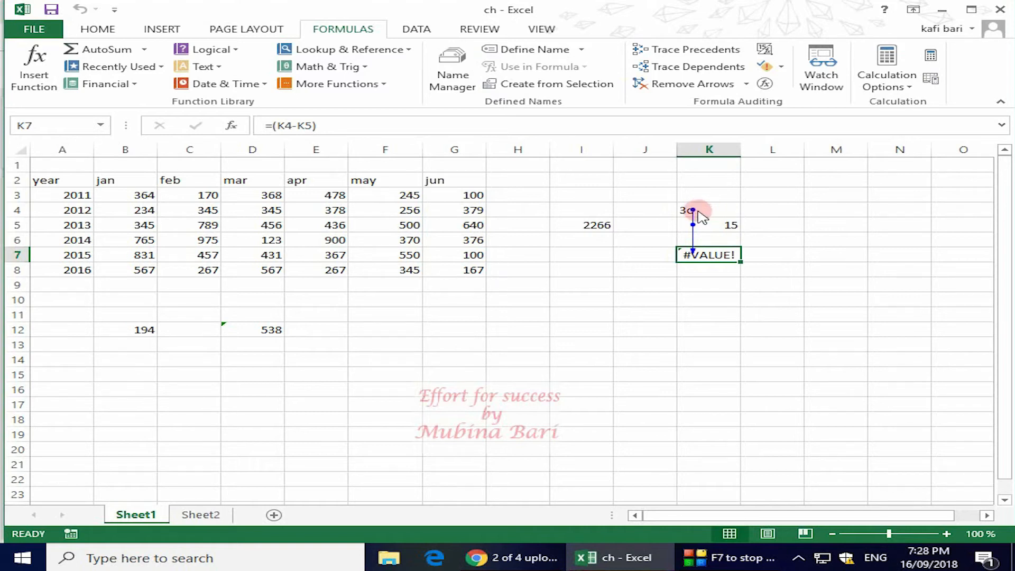
{"action": "left_click", "coordinate": [696, 210]}
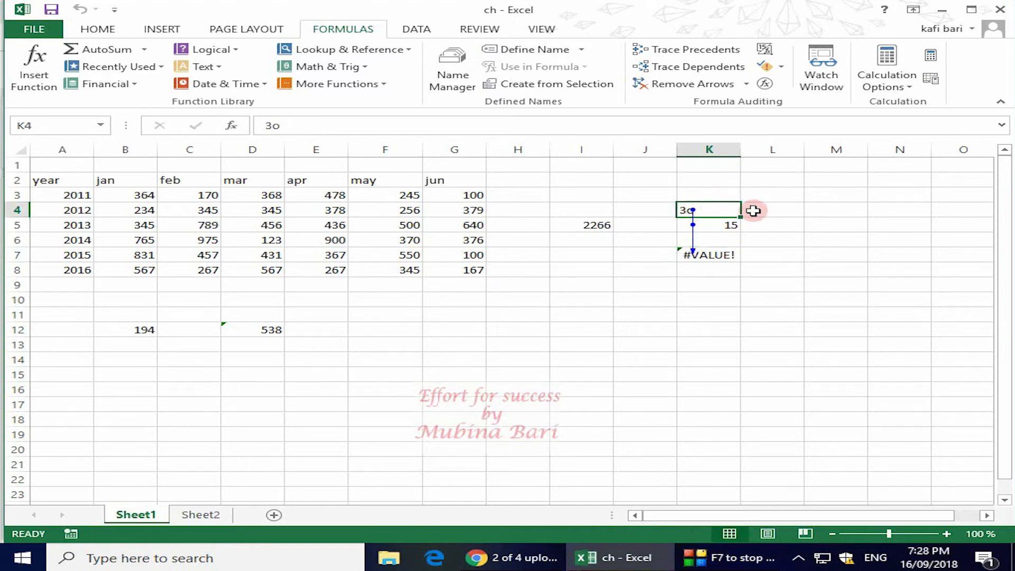
{"action": "key", "text": "Delete"}
{"action": "type", "text": "30"}
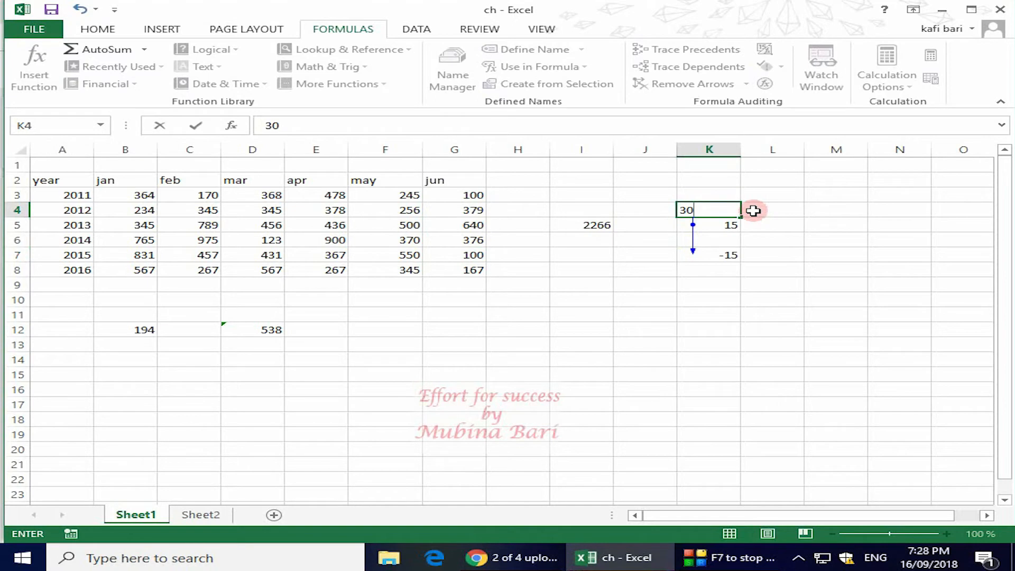
{"action": "left_click", "coordinate": [865, 242]}
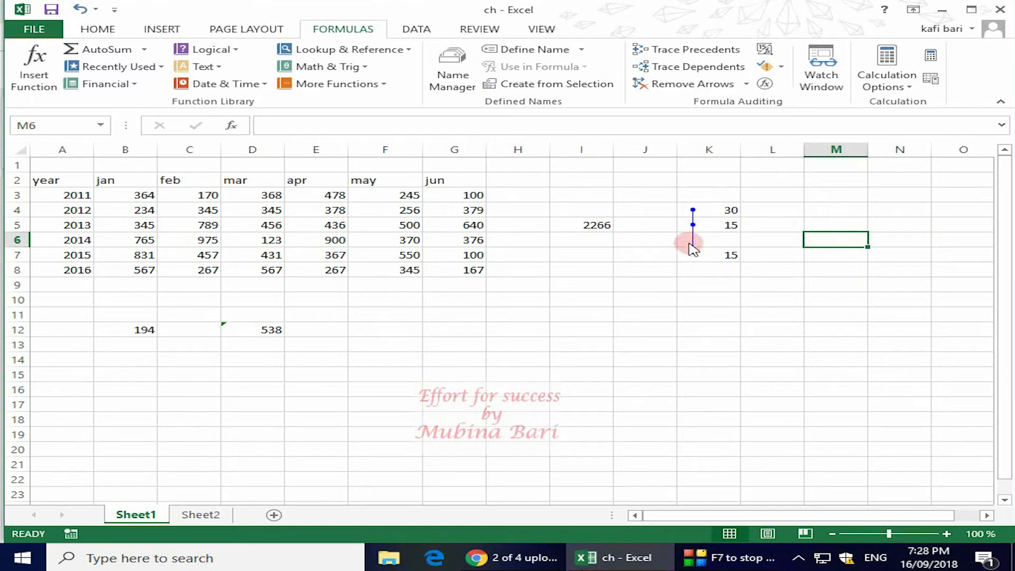
Step: Remove the trace arrows from the worksheet
{"action": "left_click", "coordinate": [779, 67]}
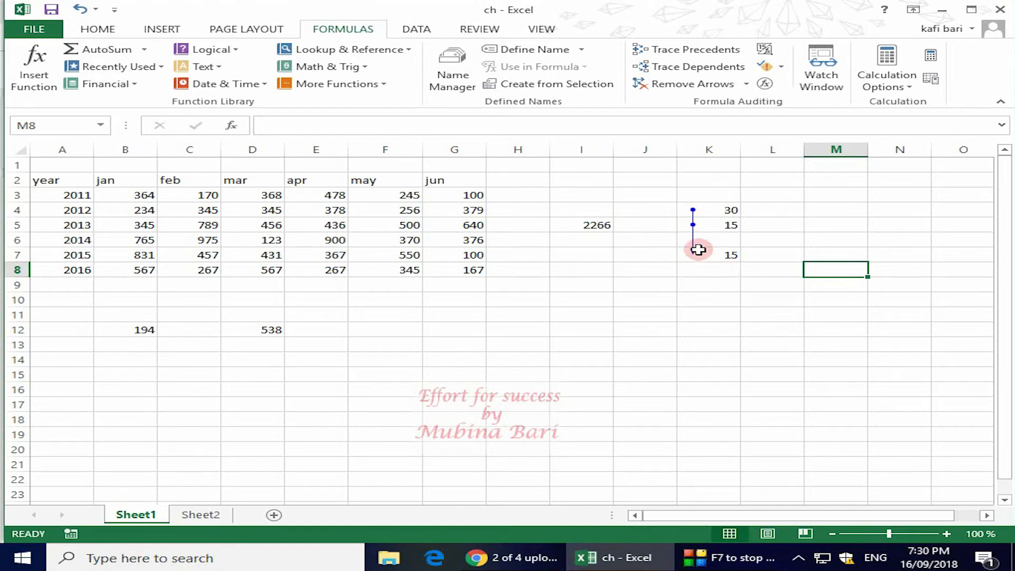
{"action": "left_click", "coordinate": [675, 90]}
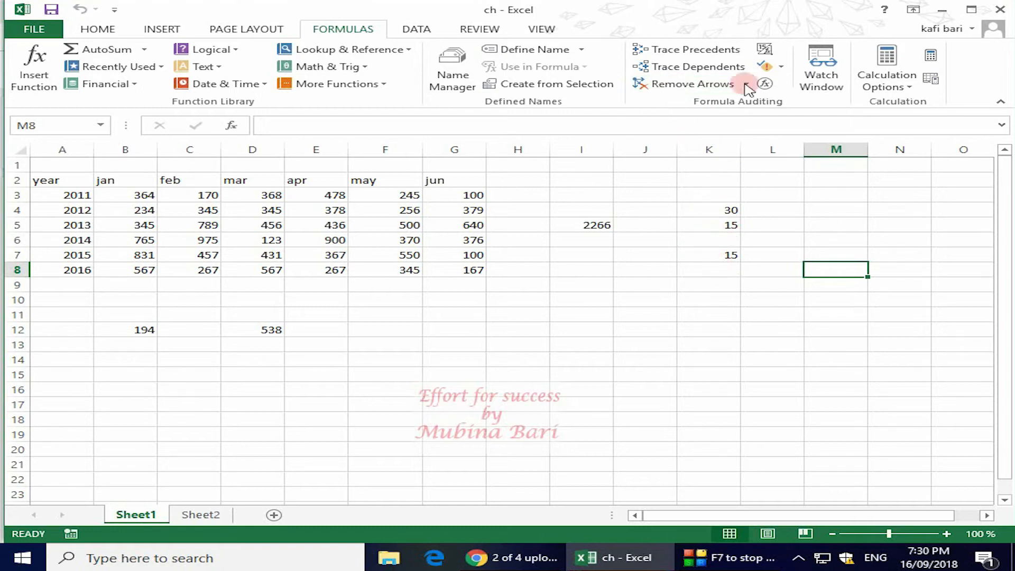
{"action": "left_click", "coordinate": [780, 67]}
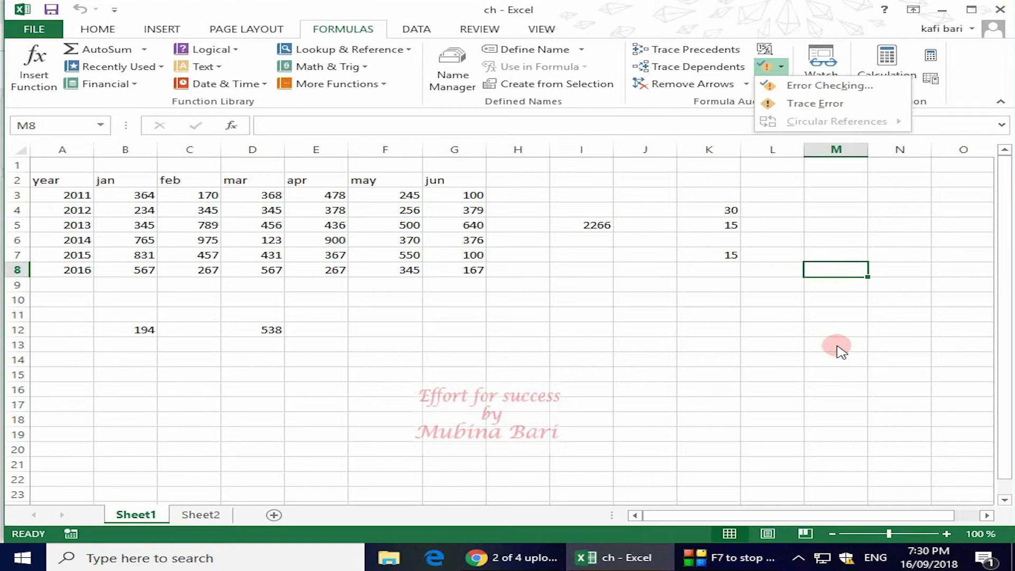
Step: Clear the range J4:K7 and the formula cells I5, D12 and B12, leaving only the yearly data table
{"action": "left_click_drag", "start_coordinate": [629, 222], "coordinate": [606, 213]}
{"action": "left_click_drag", "start_coordinate": [728, 210], "coordinate": [629, 256]}
{"action": "key", "text": "Delete"}
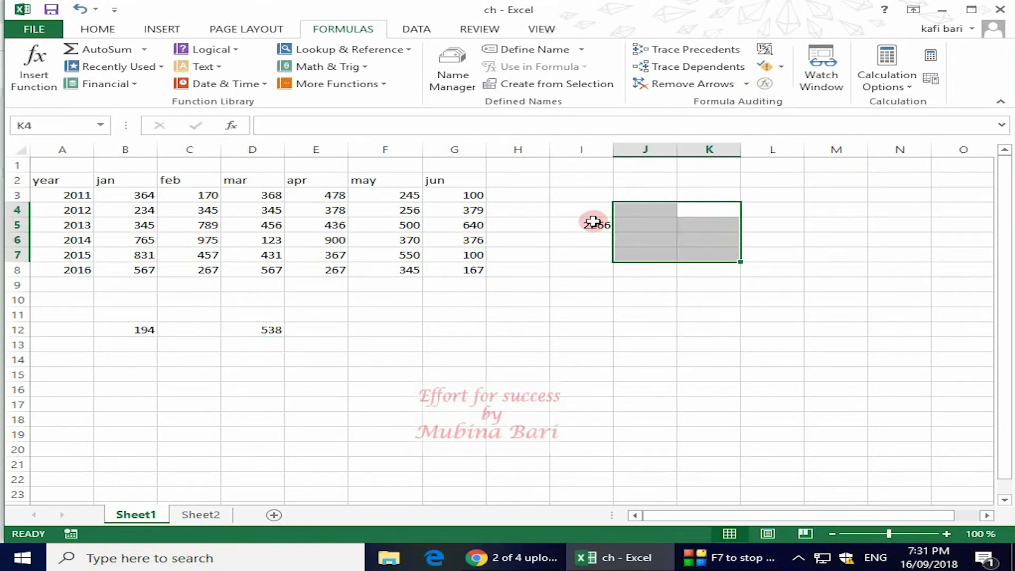
{"action": "left_click", "coordinate": [593, 222]}
{"action": "key", "text": "Delete"}
{"action": "left_click", "coordinate": [259, 329]}
{"action": "key", "text": "Delete"}
{"action": "left_click", "coordinate": [130, 328]}
{"action": "key", "text": "Delete"}
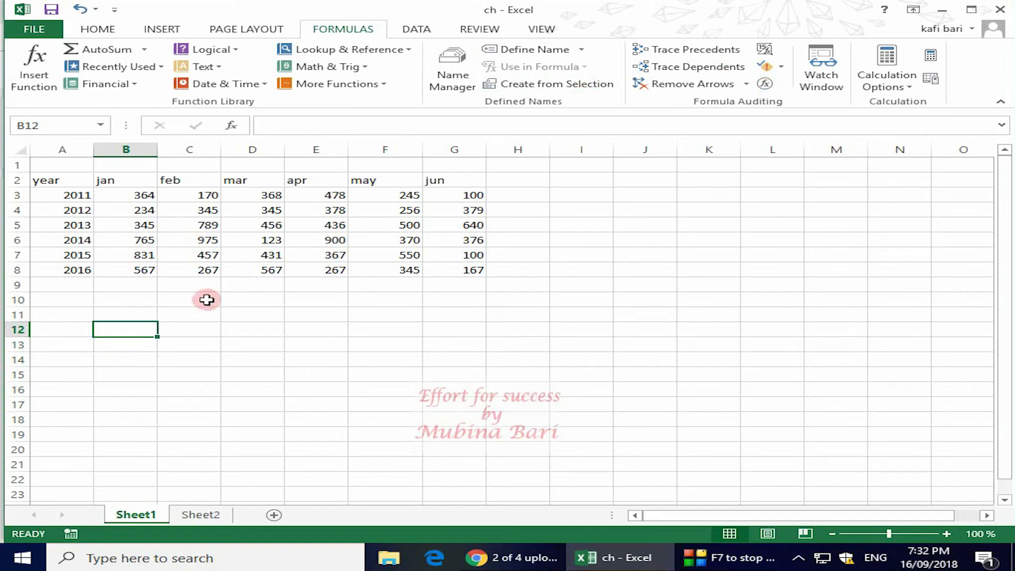
Step: Enter the formula =(B3+C3-D3/2) in cell C11
{"action": "left_click", "coordinate": [192, 312]}
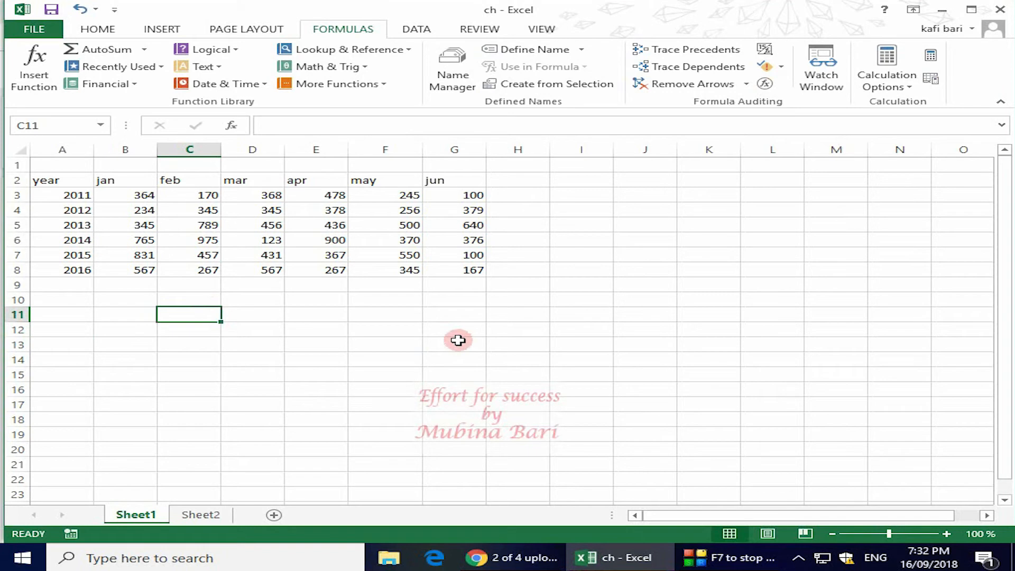
{"action": "type", "text": "="}
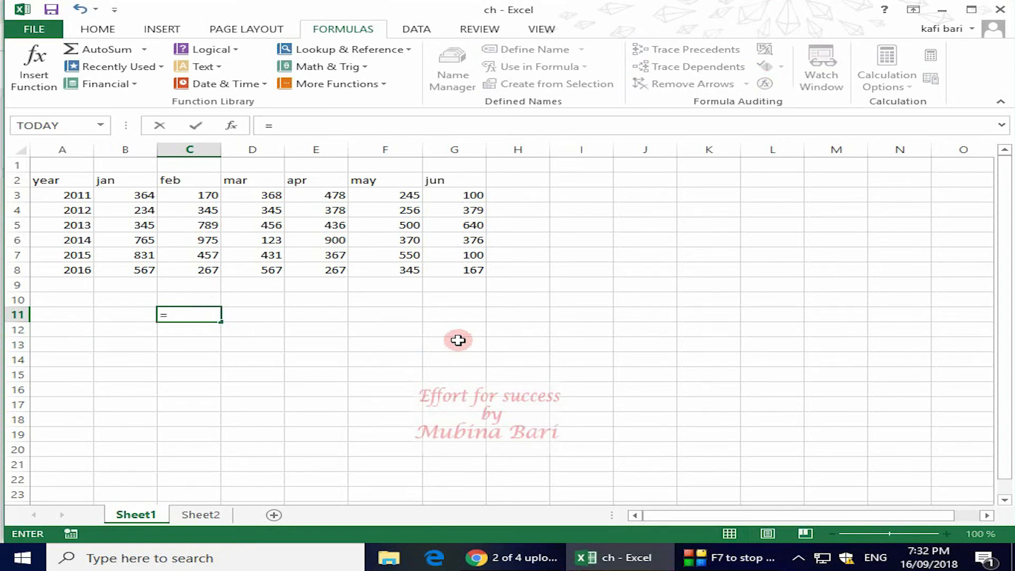
{"action": "type", "text": "("}
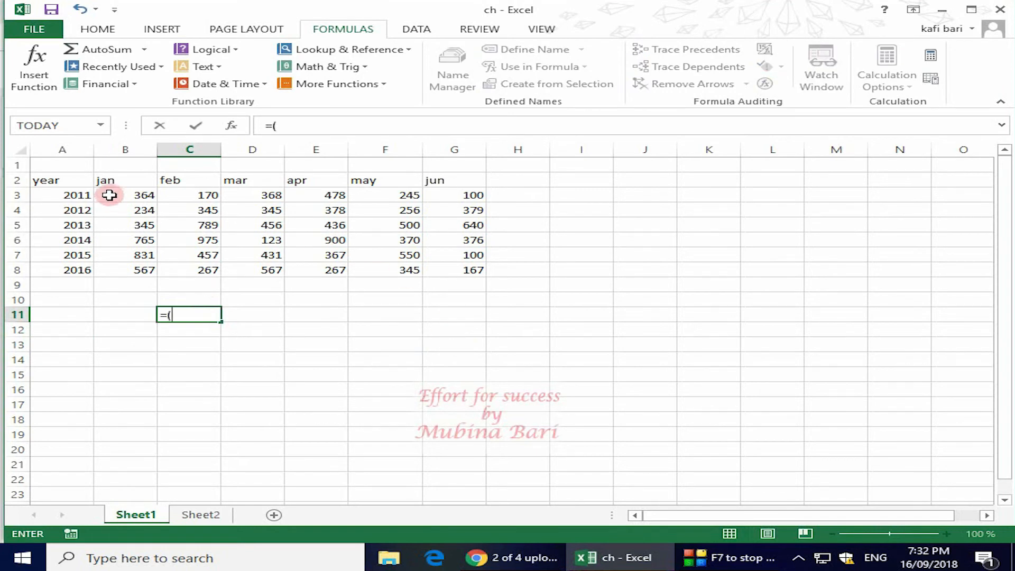
{"action": "left_click", "coordinate": [135, 195]}
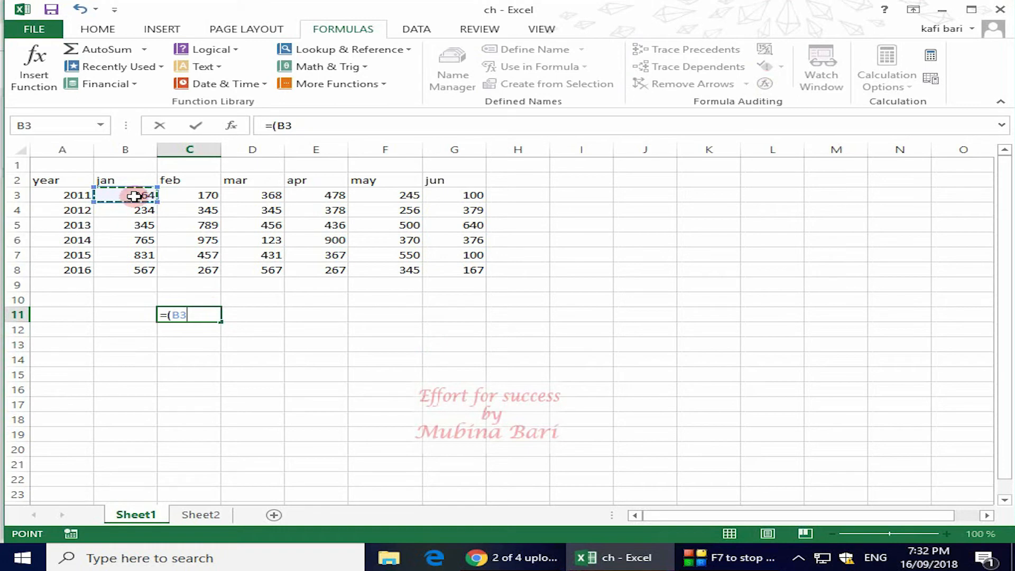
{"action": "type", "text": "+"}
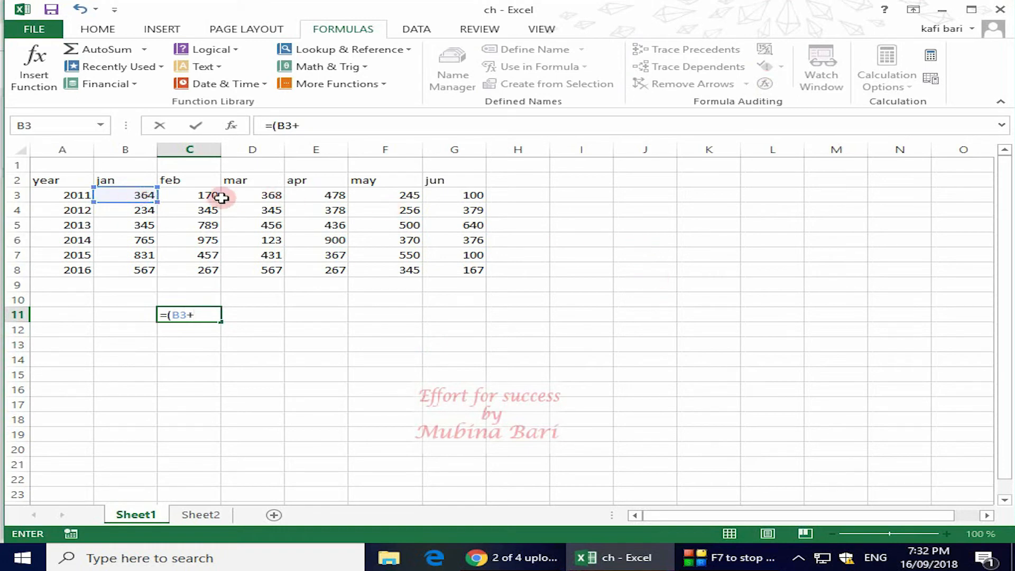
{"action": "left_click", "coordinate": [194, 196]}
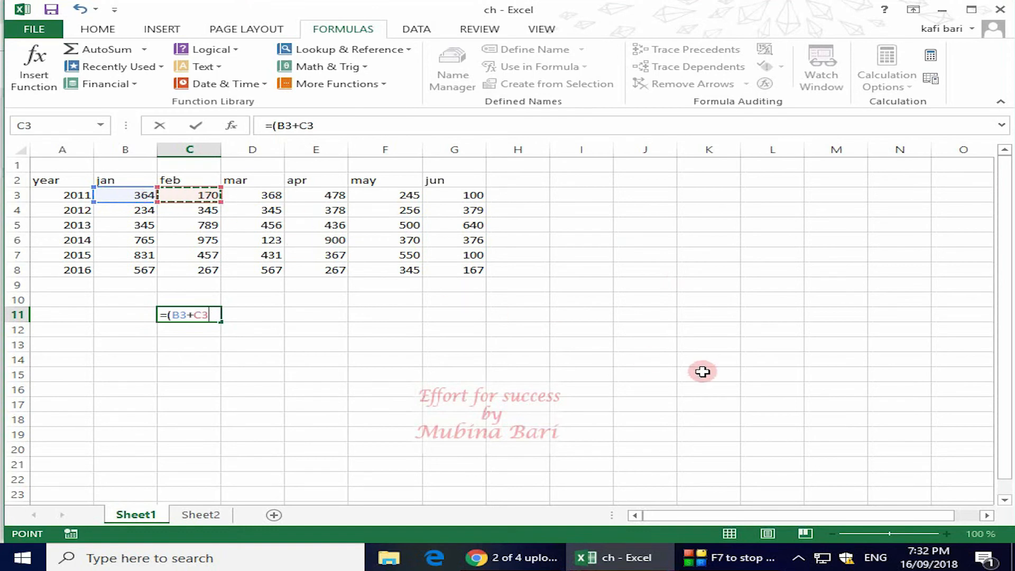
{"action": "type", "text": "-"}
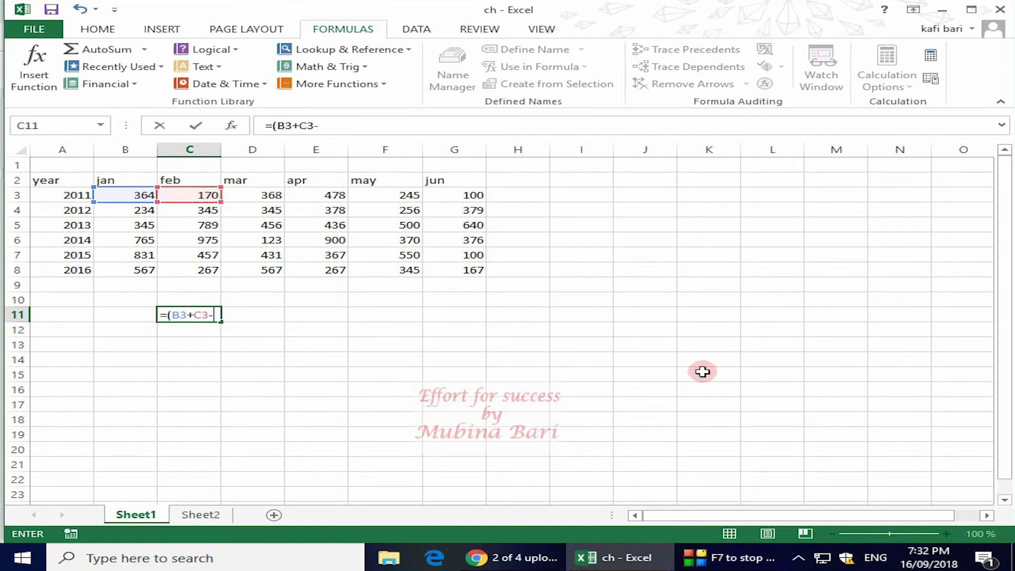
{"action": "left_click", "coordinate": [272, 194]}
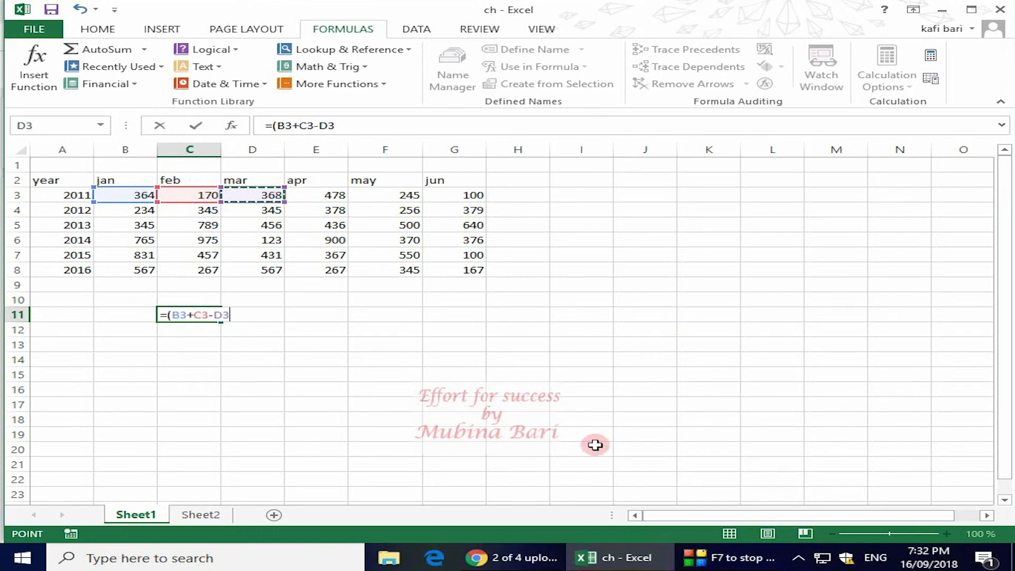
{"action": "type", "text": "/"}
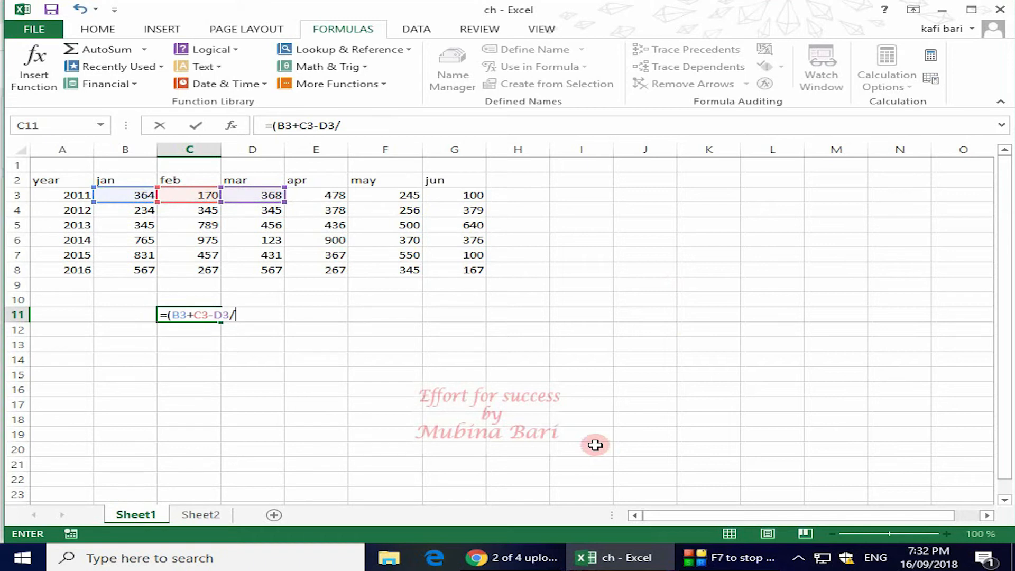
{"action": "type", "text": "2)"}
{"action": "key", "text": "Return"}
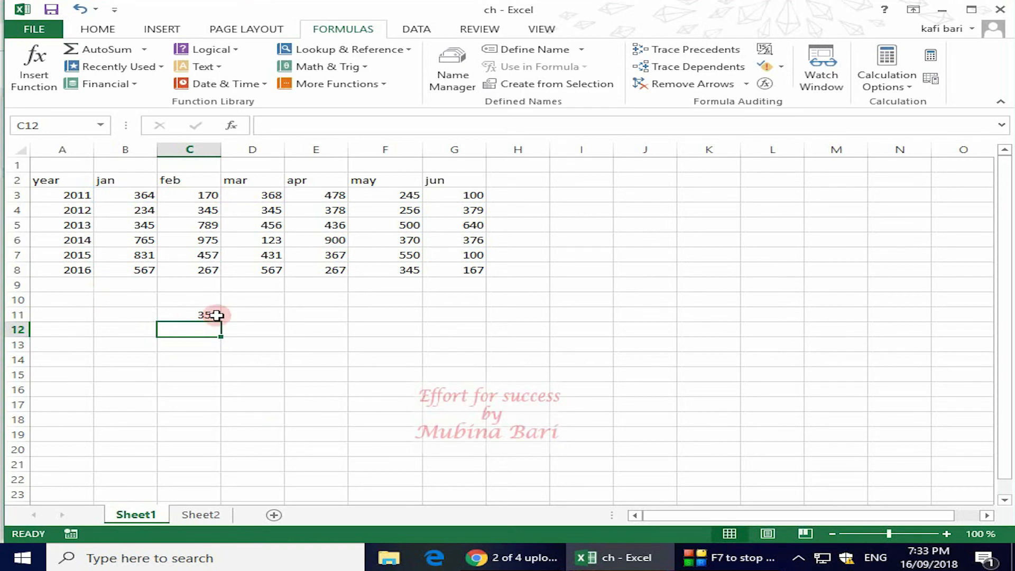
Step: Start Evaluate Formula on cell C11 and evaluate the B3 and C3 references and their addition one part at a time
{"action": "left_click", "coordinate": [182, 315]}
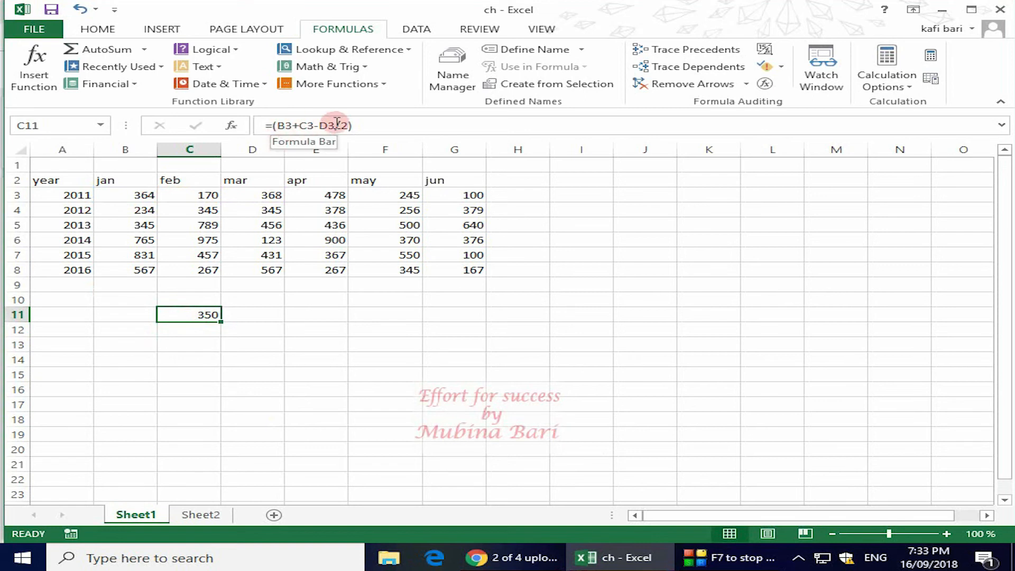
{"action": "left_click", "coordinate": [765, 85]}
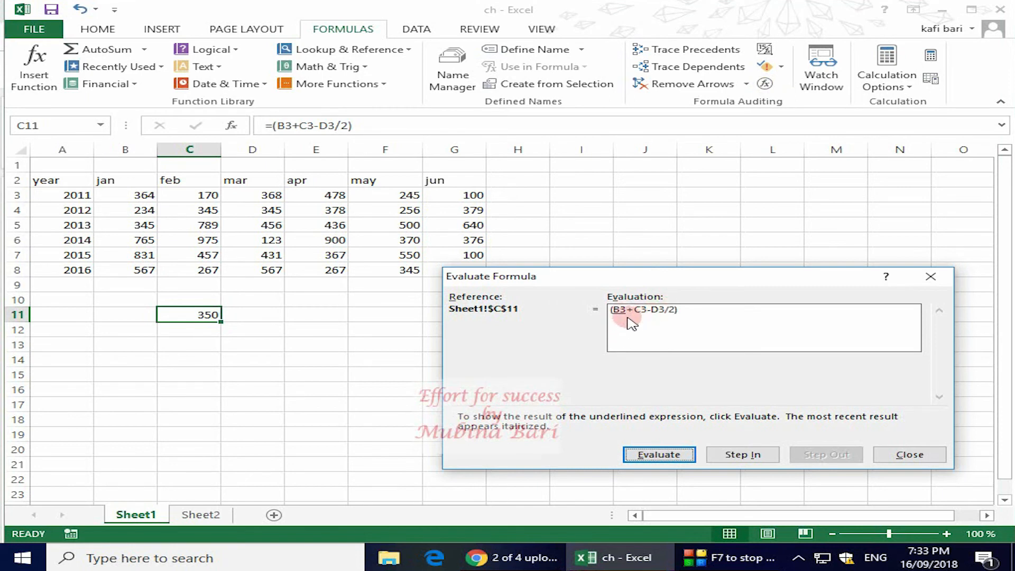
{"action": "left_click", "coordinate": [663, 455]}
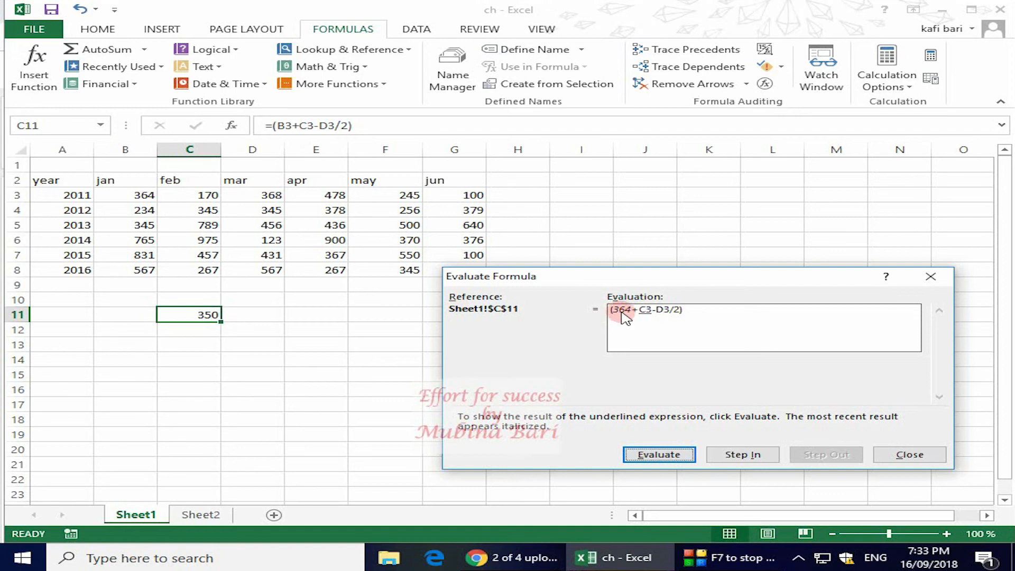
{"action": "left_click", "coordinate": [670, 456]}
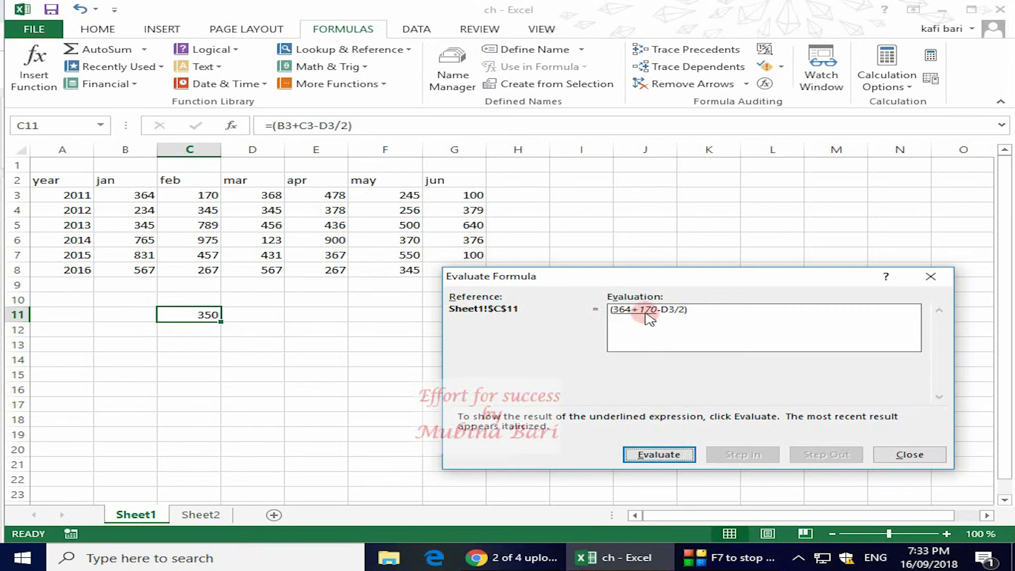
{"action": "left_click", "coordinate": [665, 455]}
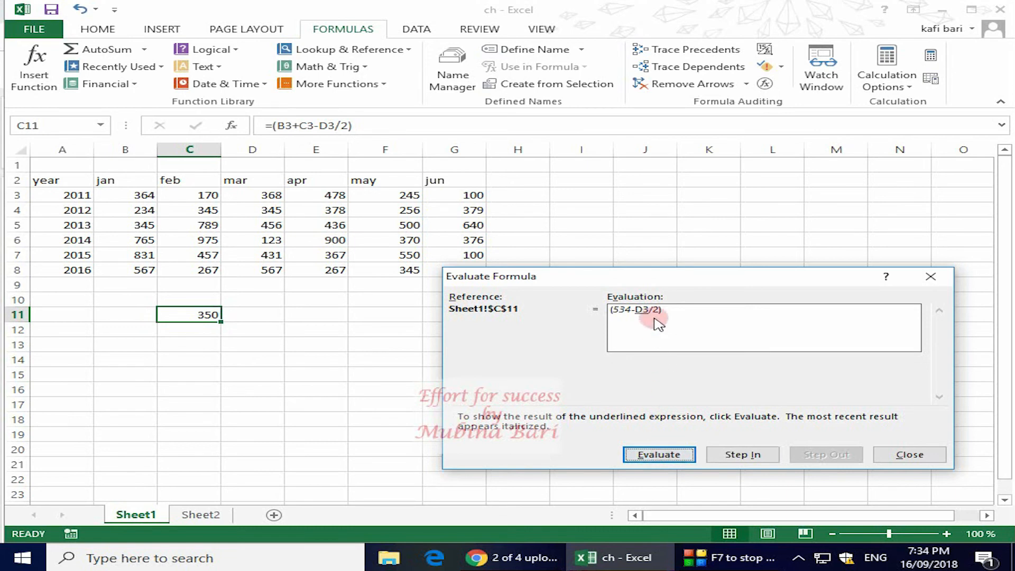
Step: Step into the D3 reference and back out, and evaluate the remaining division and subtraction of the C11 formula
{"action": "left_click", "coordinate": [742, 455]}
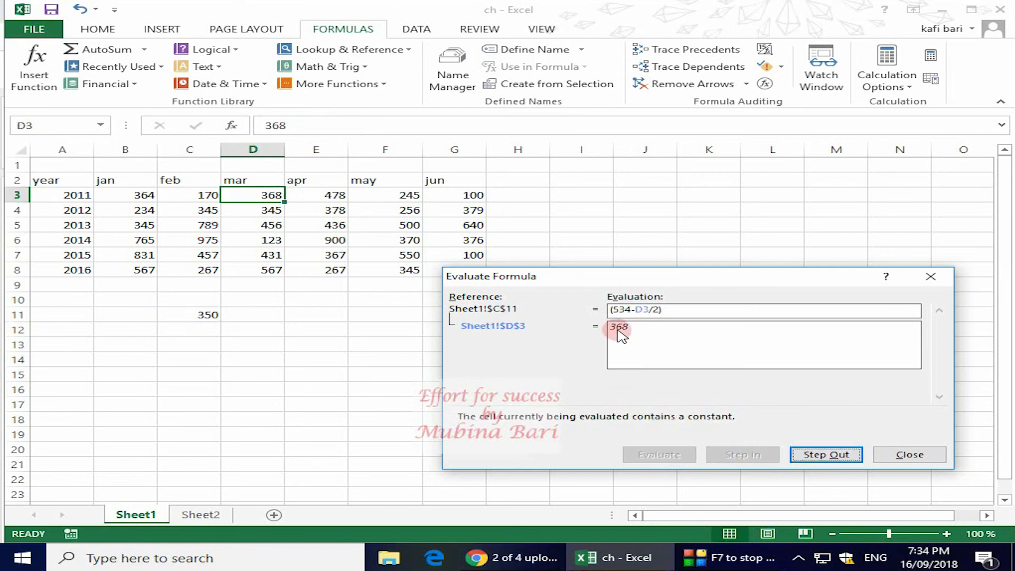
{"action": "left_click", "coordinate": [828, 455]}
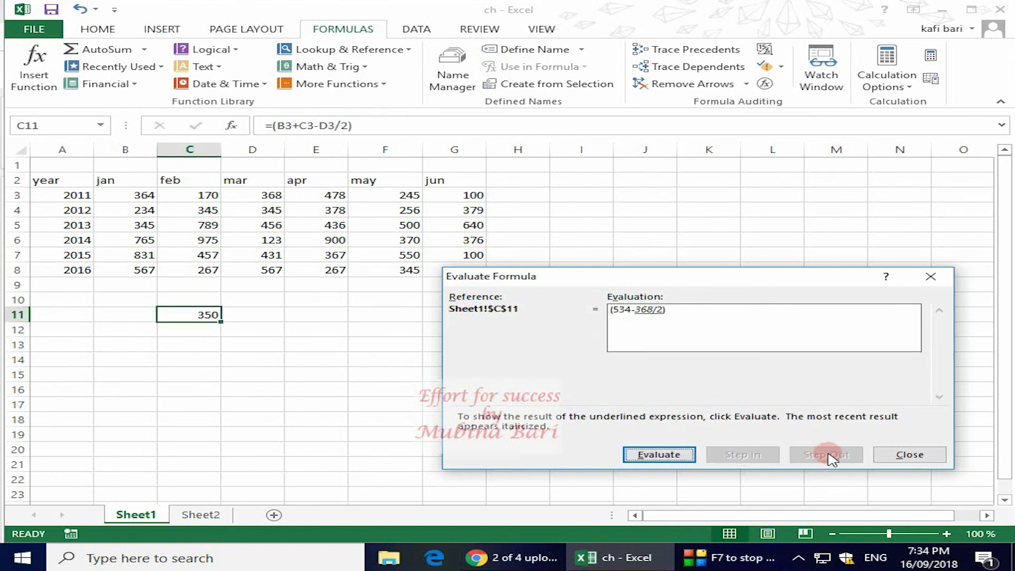
{"action": "left_click", "coordinate": [672, 456]}
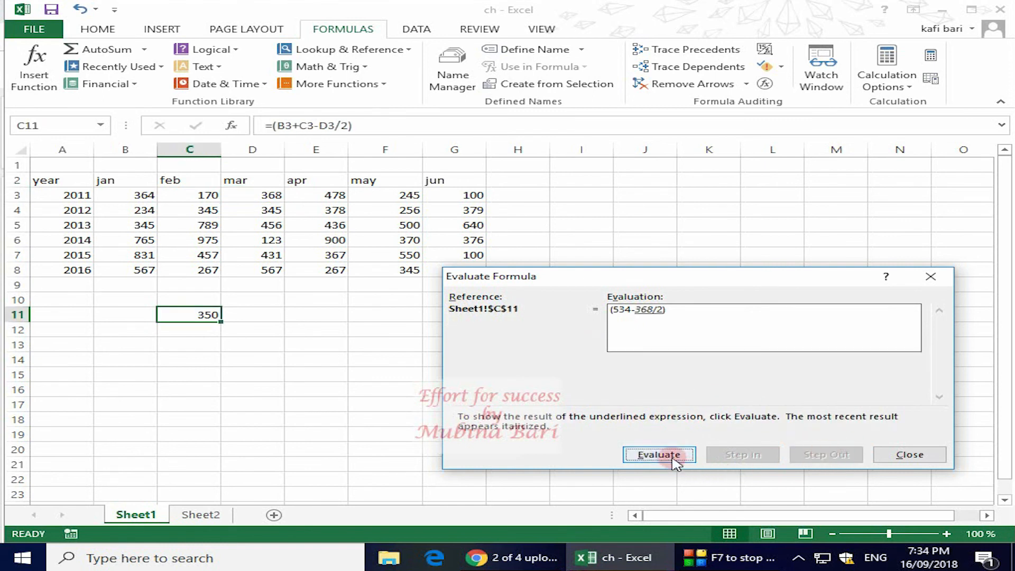
{"action": "left_click", "coordinate": [671, 457]}
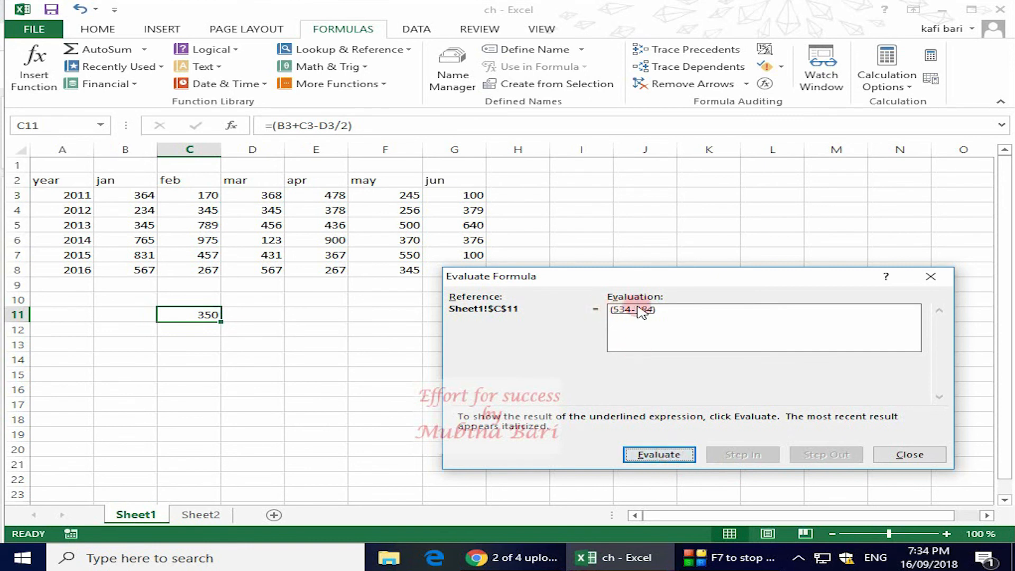
{"action": "left_click", "coordinate": [678, 462]}
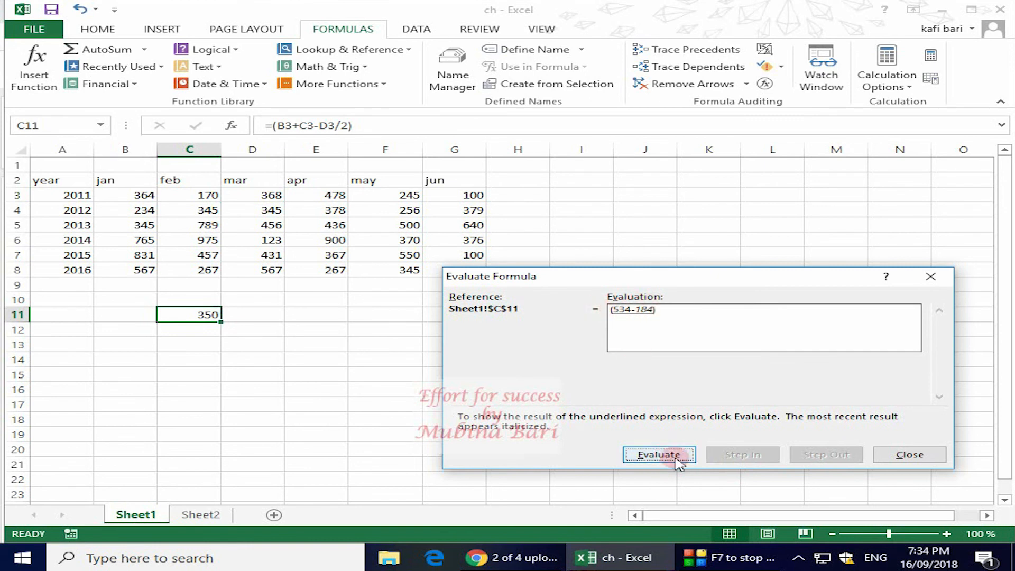